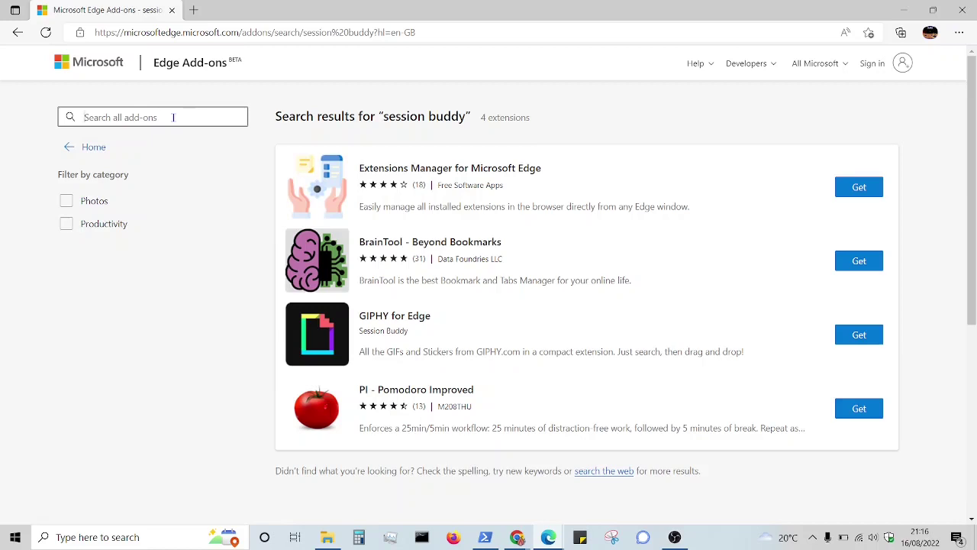
# Step: Search Edge Add-ons for 'session buddy' using the suggestion after typing 'sessio'
pyautogui.write('sess')
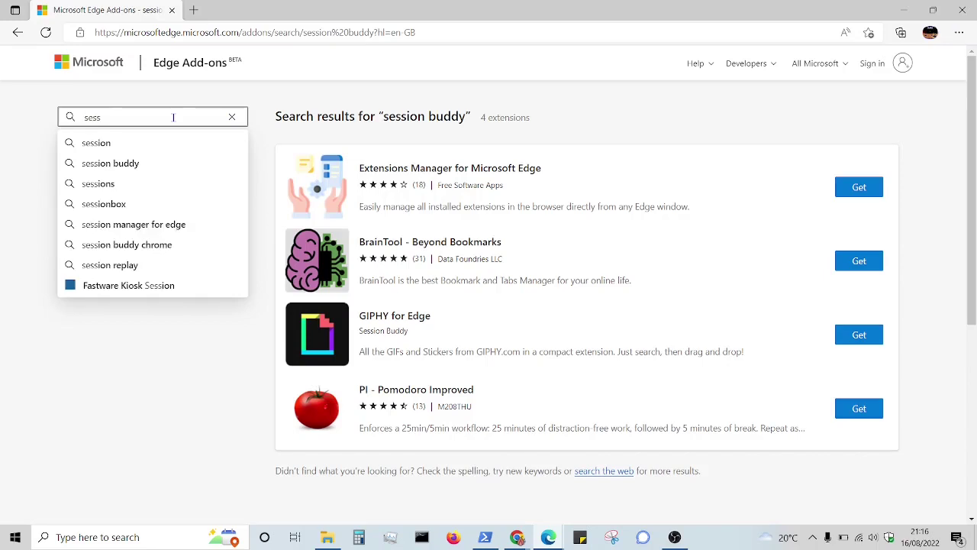
pyautogui.write('io')
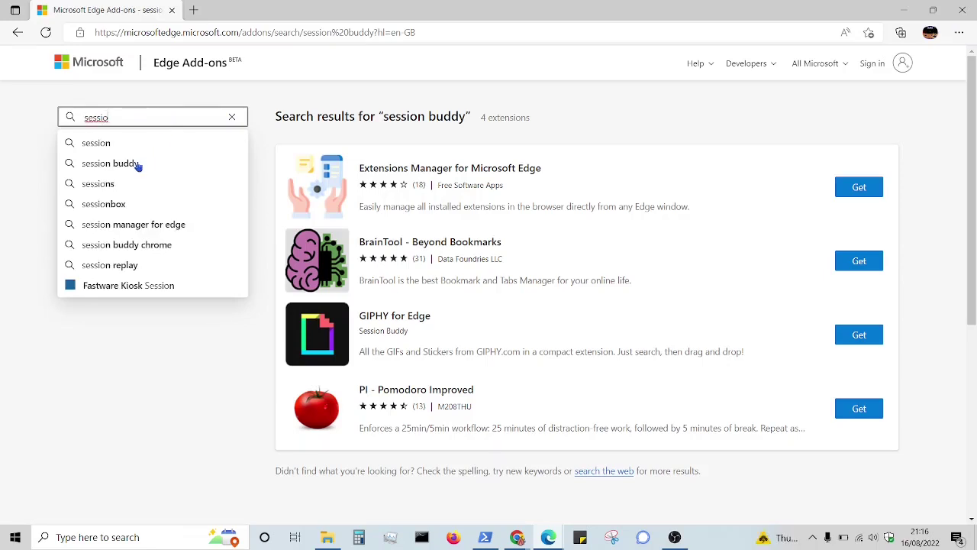
pyautogui.click(137, 164)
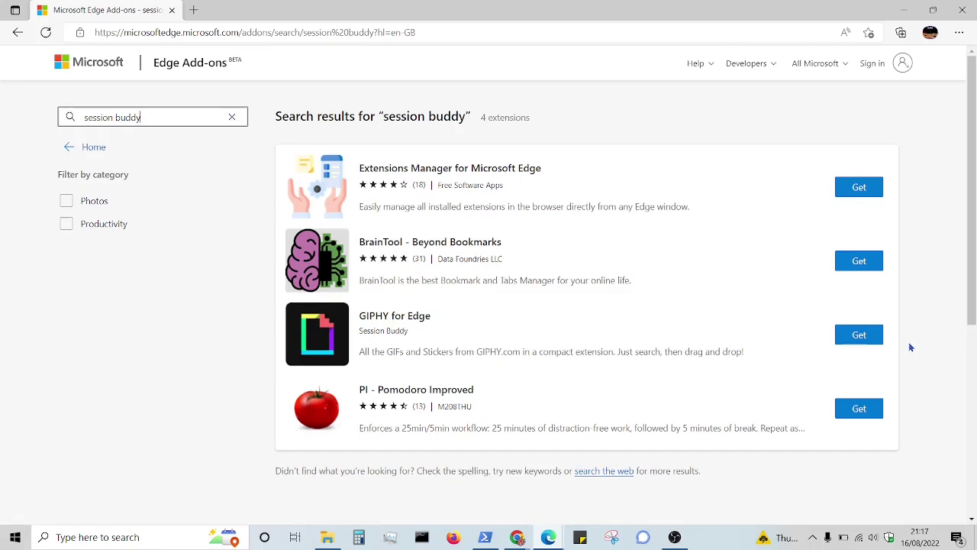
pyautogui.click(932, 10)
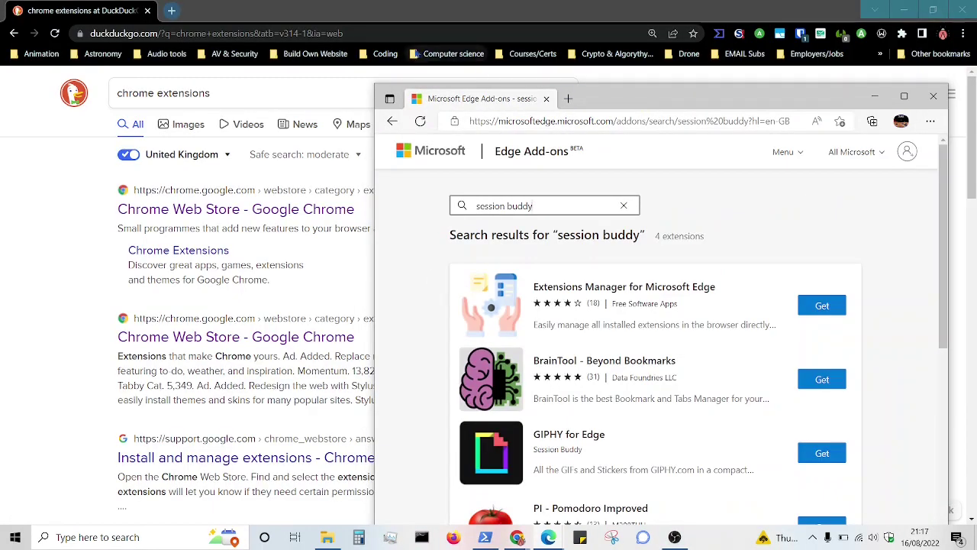
pyautogui.click(166, 214)
pyautogui.click(221, 130)
pyautogui.write('sess')
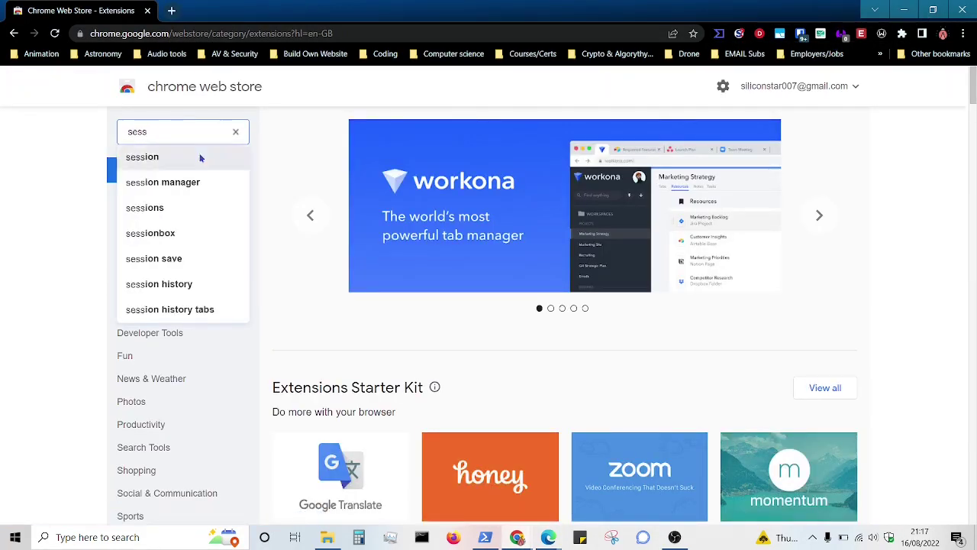
pyautogui.write('ion bu')
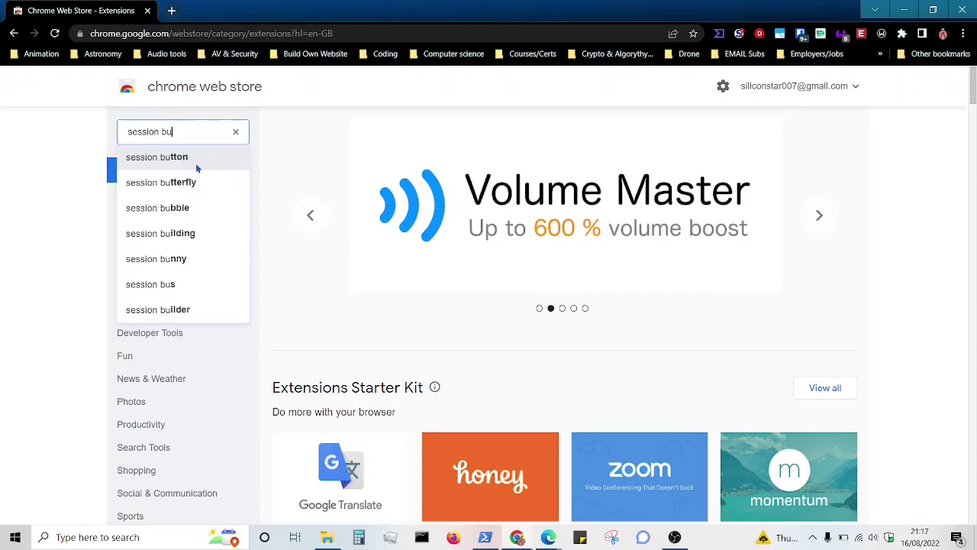
pyautogui.write('dd')
pyautogui.click(196, 161)
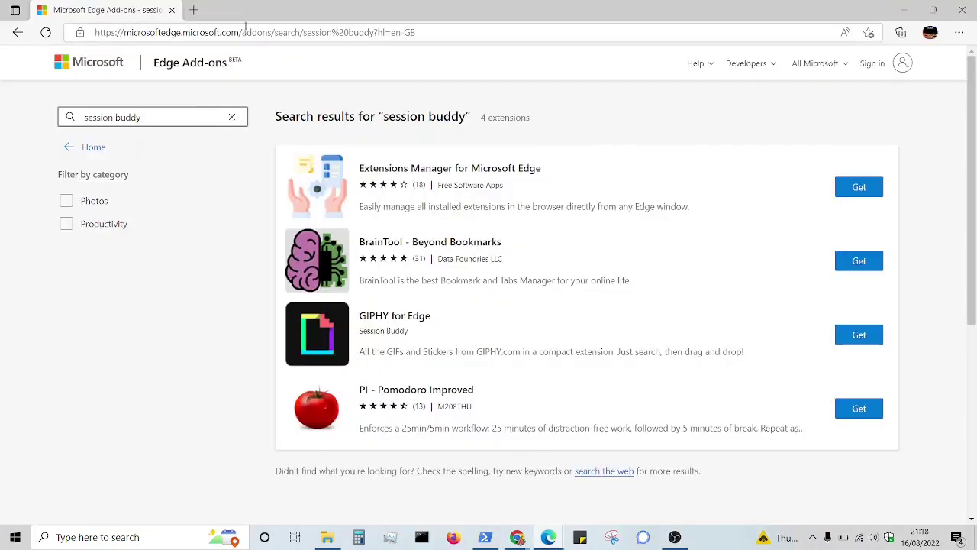
# Step: Select the 'session buddy' phrase in the Add-ons search box
pyautogui.doubleClick(103, 116)
pyautogui.rightClick(103, 116)
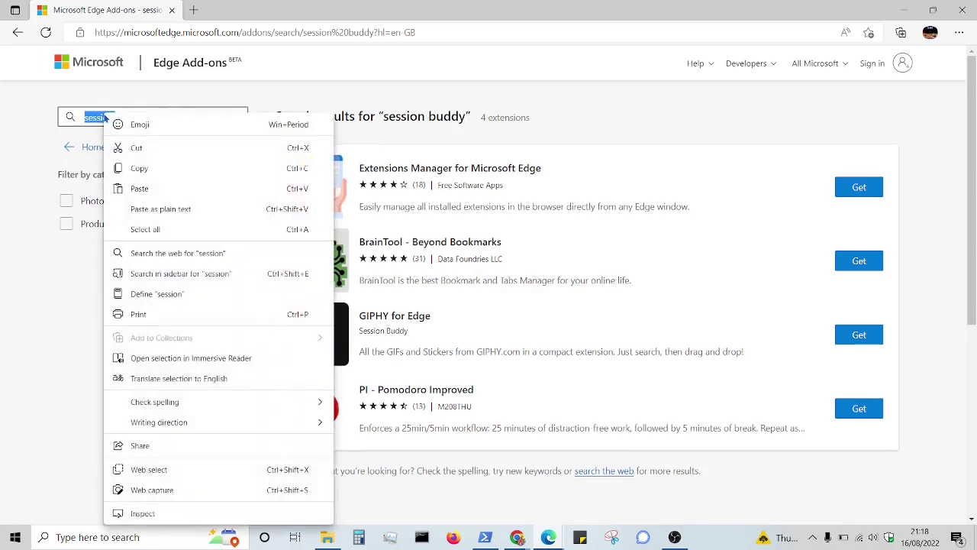
pyautogui.press('Escape')
pyautogui.hotkey('ctrl', 'a')
pyautogui.rightClick(95, 116)
pyautogui.click(143, 169)
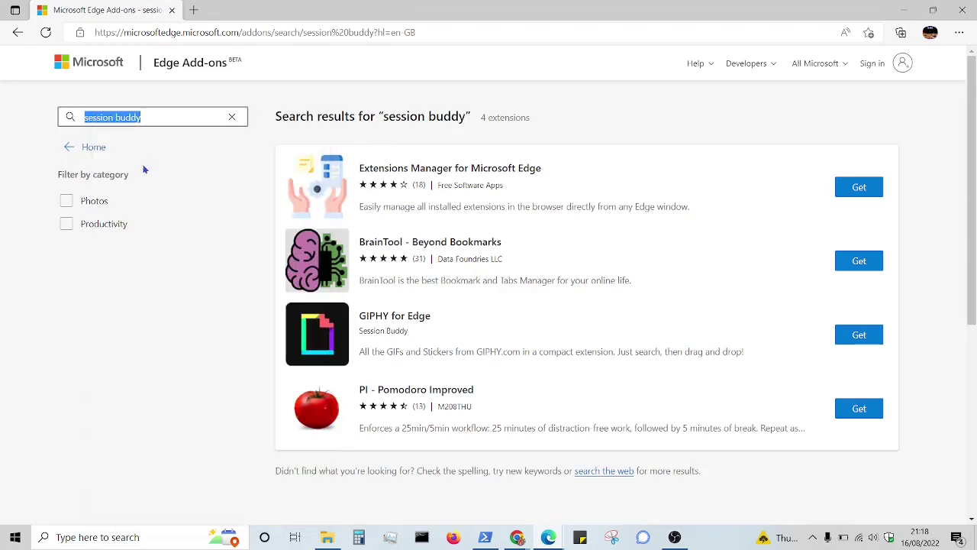
# Step: Search the web for 'chrome extension session buddy' in a new tab and open its Chrome Web Store page
pyautogui.click(193, 10)
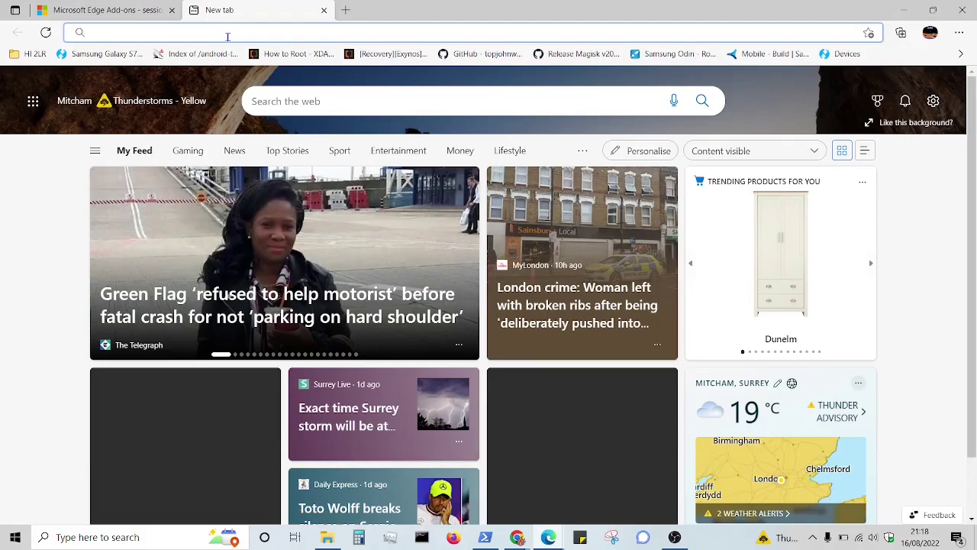
pyautogui.write('chrome ')
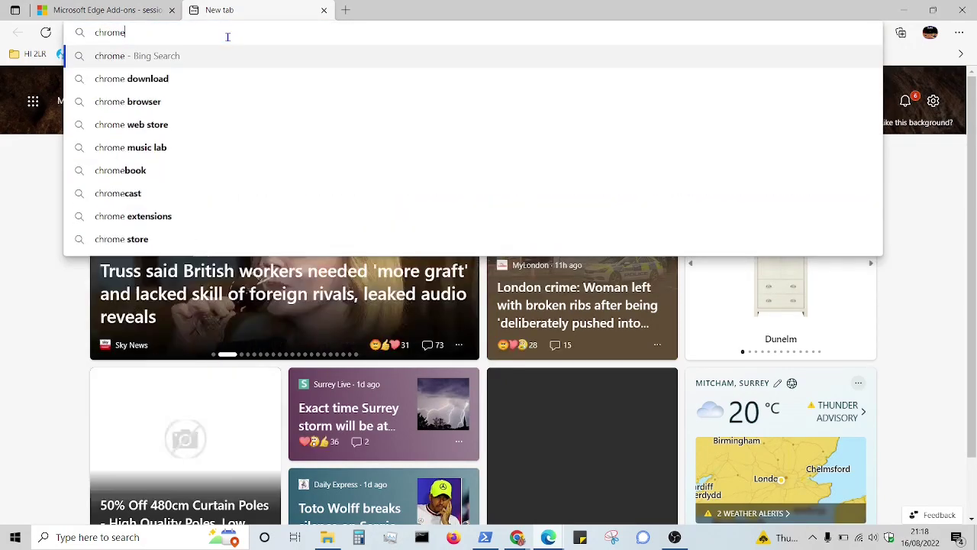
pyautogui.write('extension')
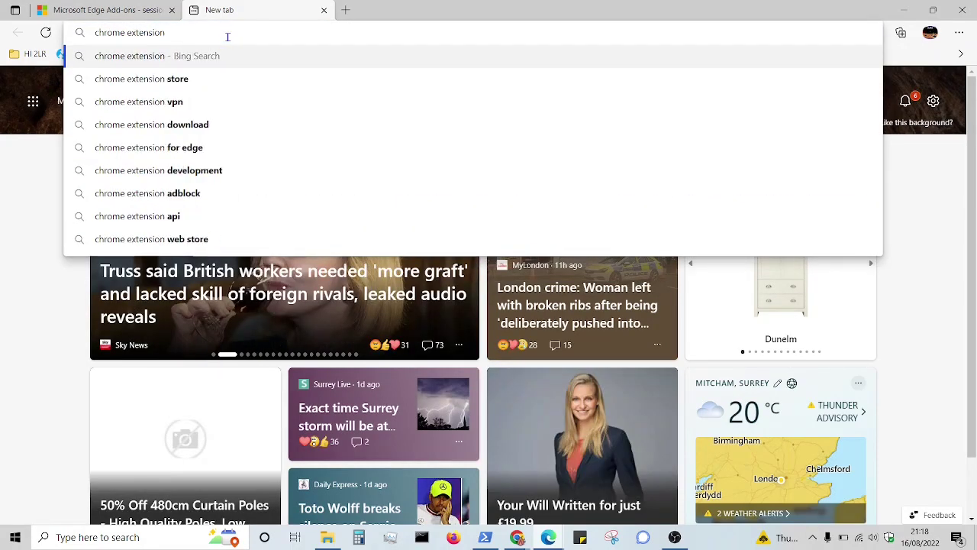
pyautogui.write(' session buddy')
pyautogui.press('Return')
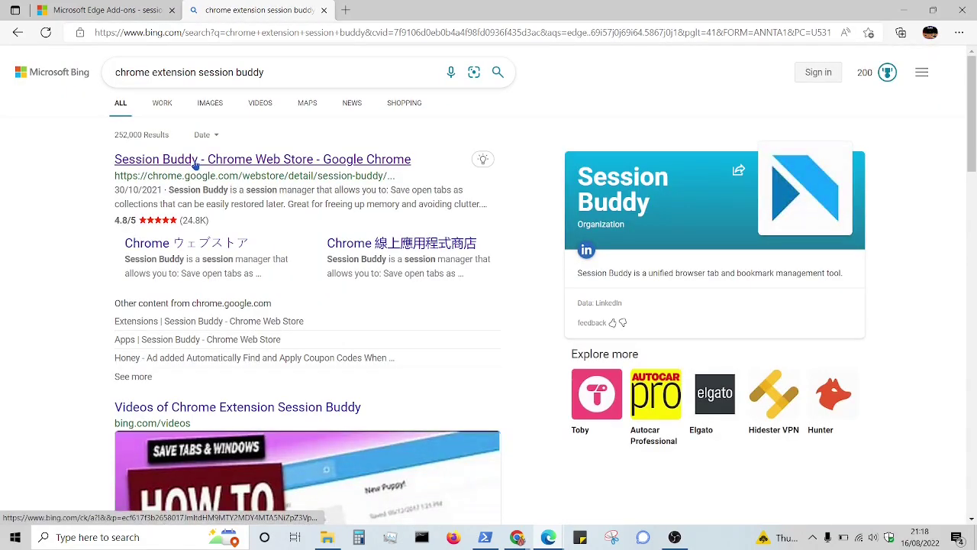
pyautogui.click(201, 159)
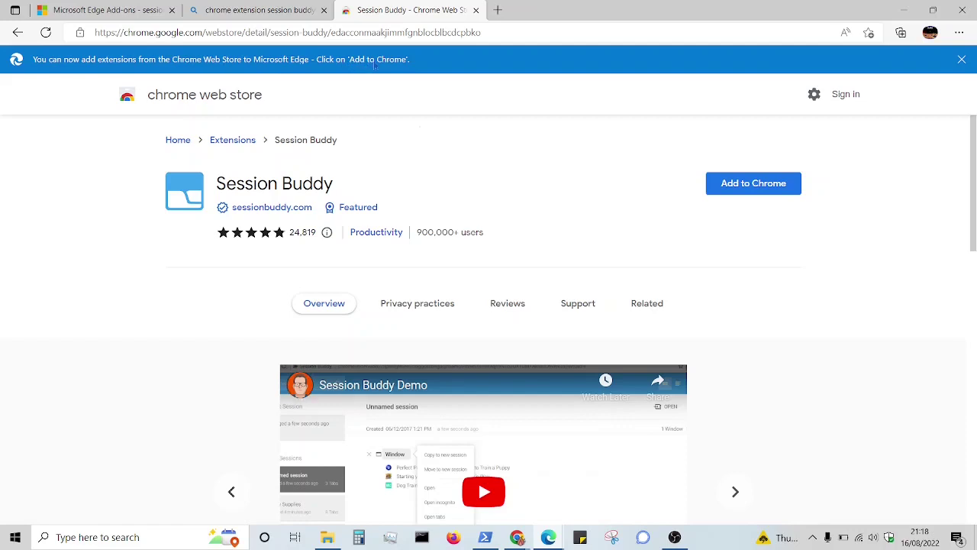
pyautogui.click(751, 191)
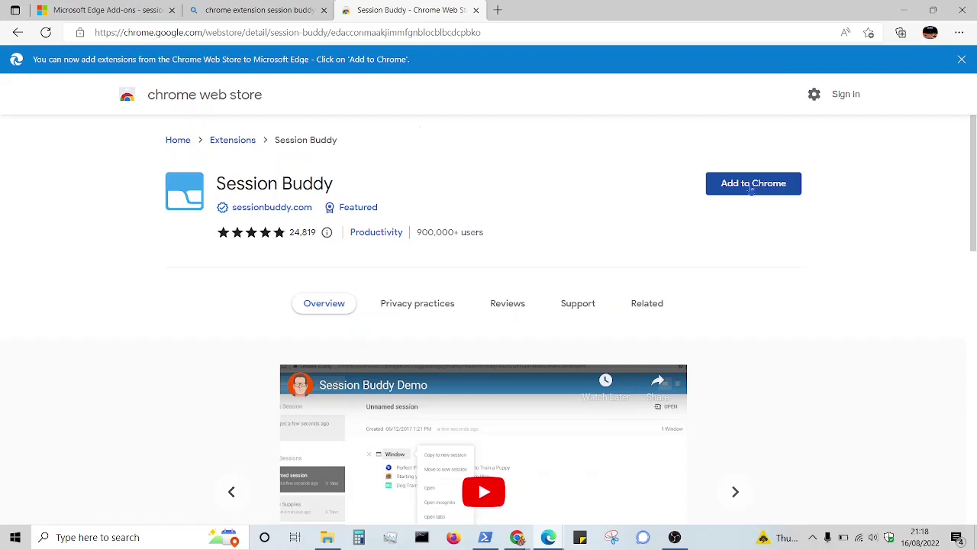
# Step: Install Session Buddy from the Chrome Web Store and dismiss the extension-added notice
pyautogui.click(750, 191)
pyautogui.click(750, 191)
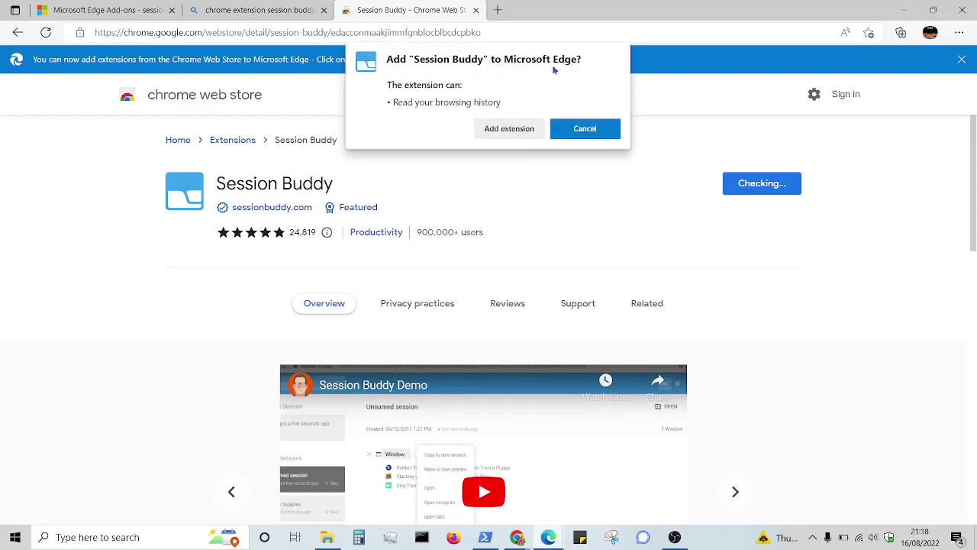
pyautogui.click(499, 130)
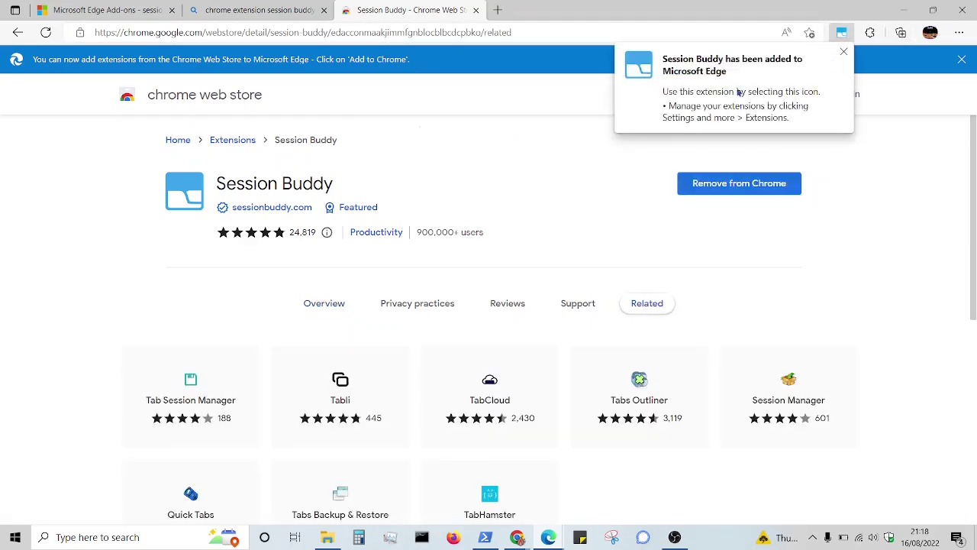
pyautogui.click(843, 51)
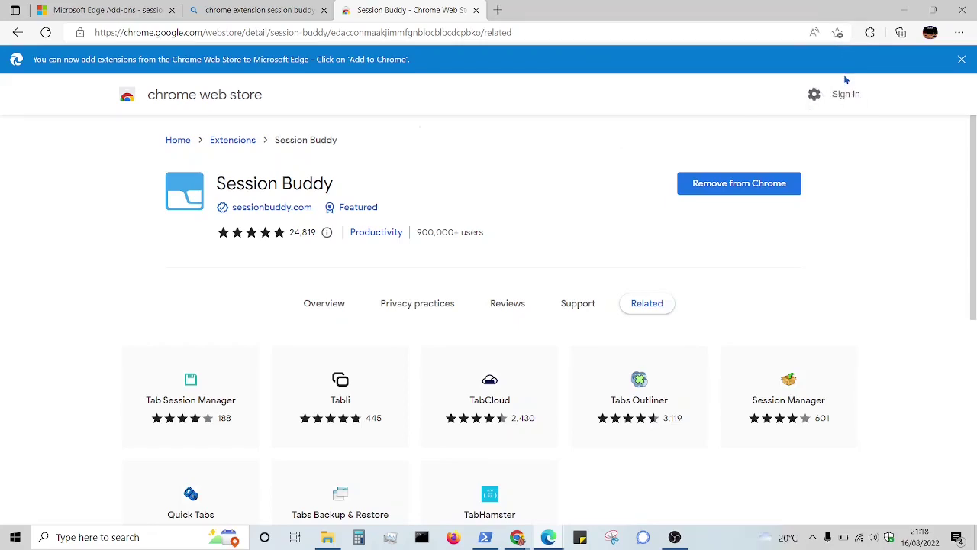
# Step: Pin Session Buddy to the toolbar and launch it to show the current session
pyautogui.click(870, 33)
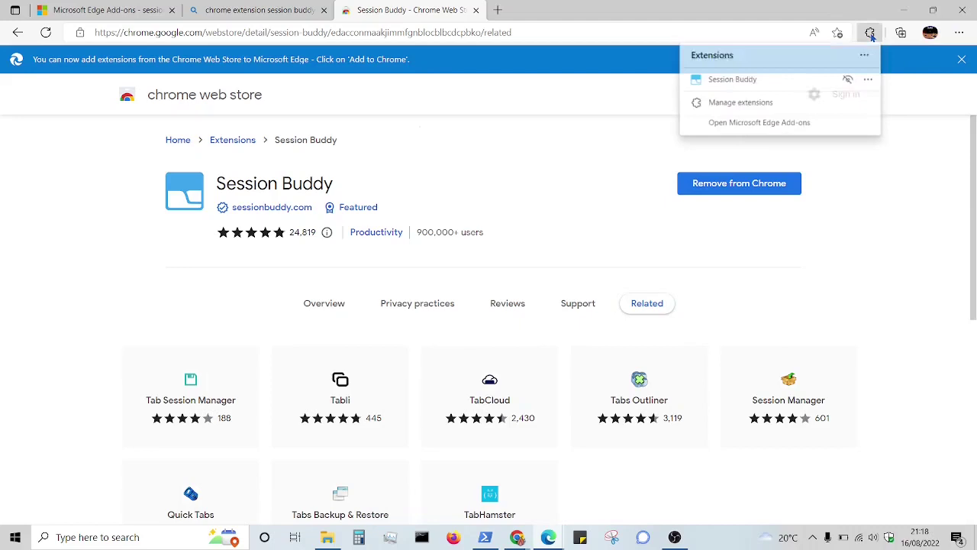
pyautogui.click(849, 80)
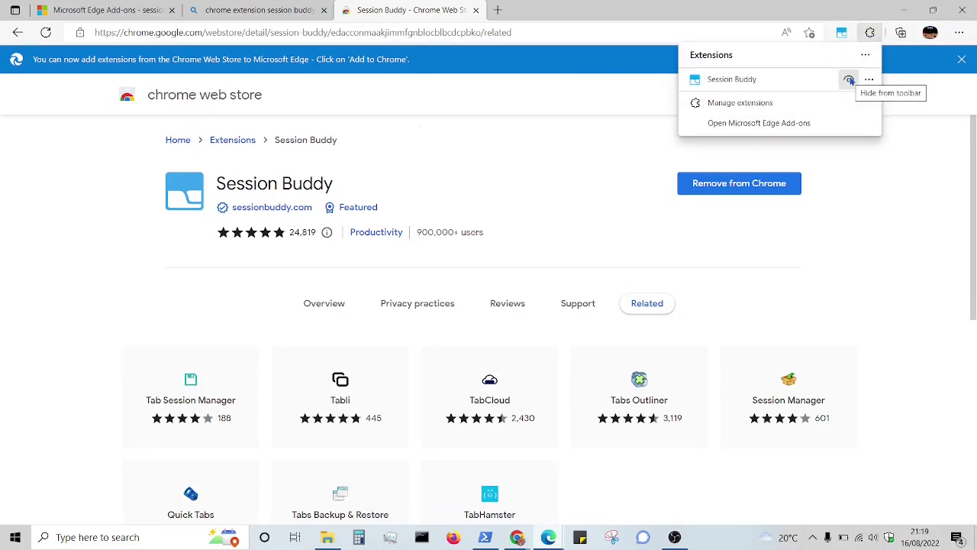
pyautogui.click(932, 187)
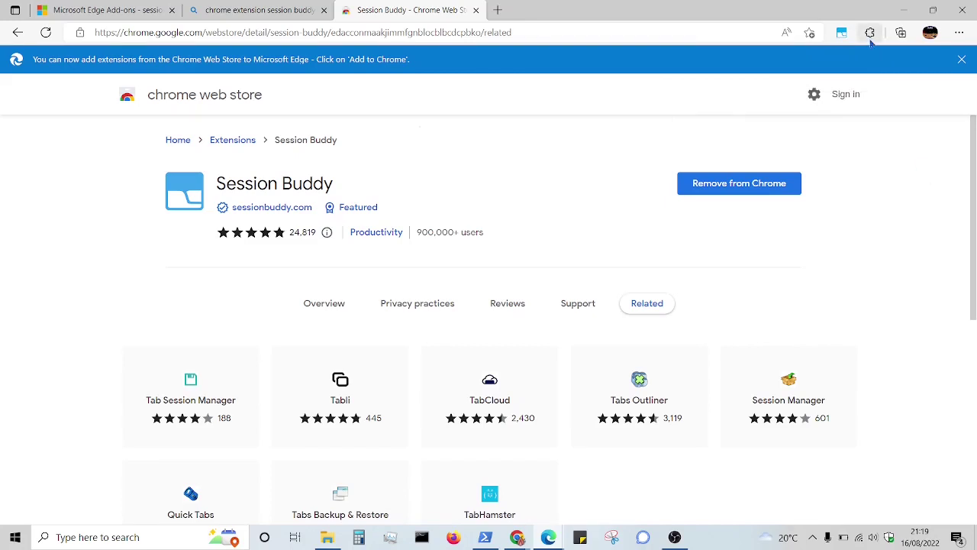
pyautogui.click(842, 33)
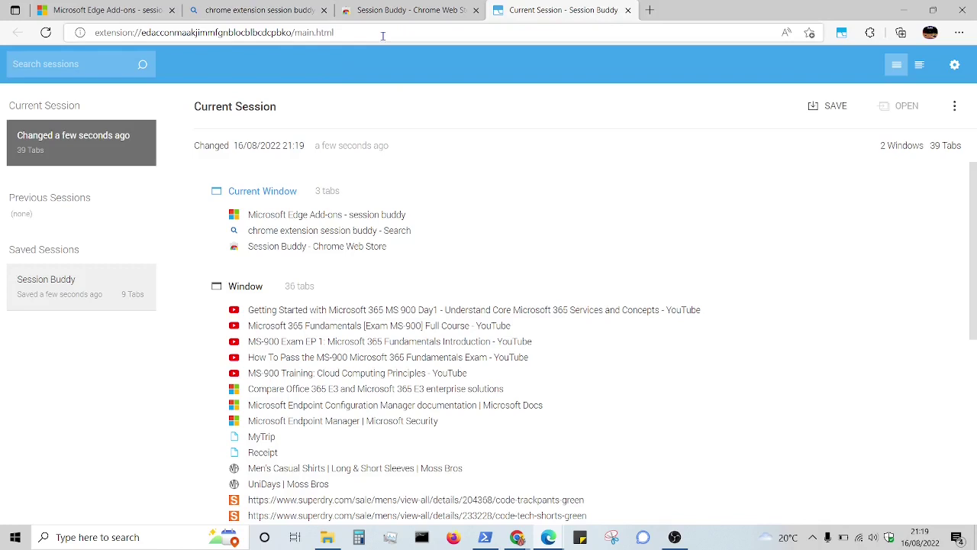
# Step: Filter Session Buddy's 39-tab current session by 'microsofte' to one matching tab
pyautogui.click(115, 11)
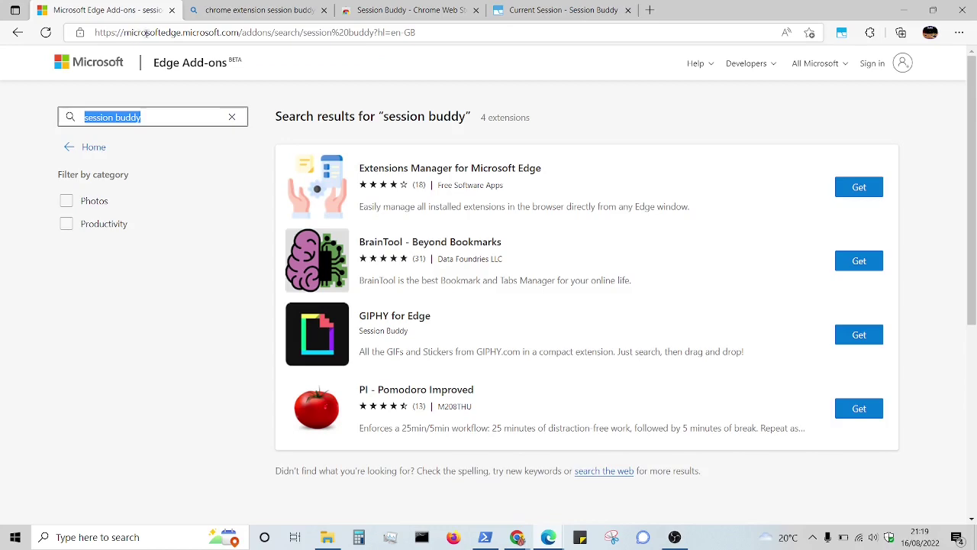
pyautogui.click(545, 9)
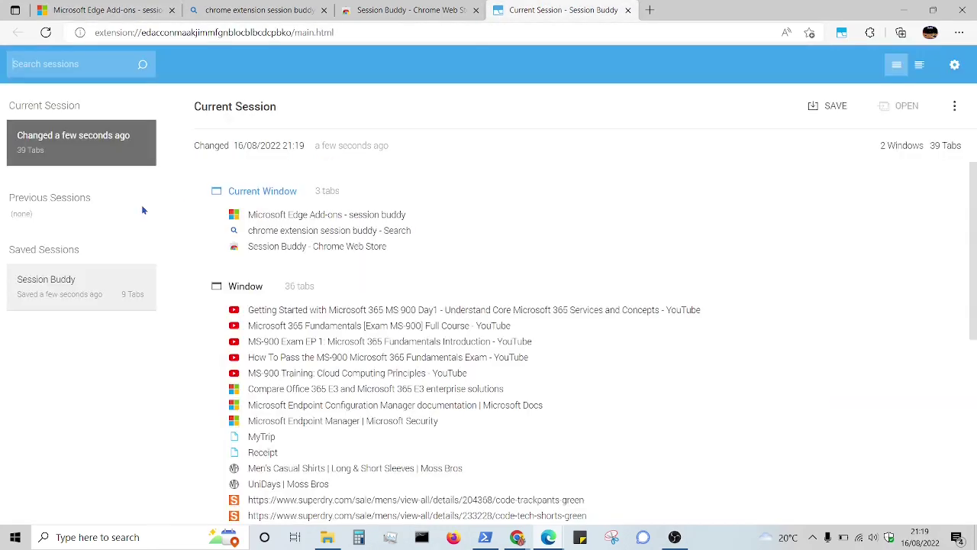
pyautogui.write('micros')
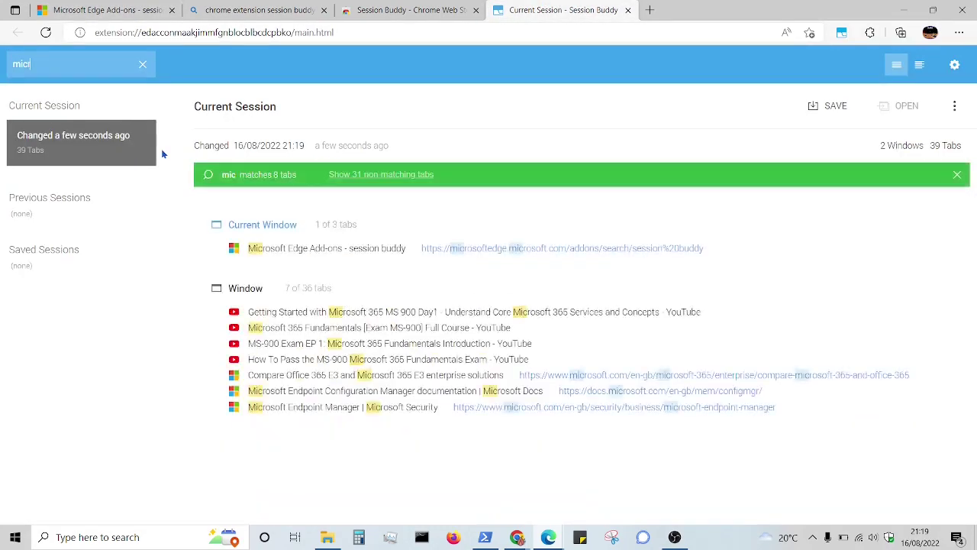
pyautogui.press('BackSpace')
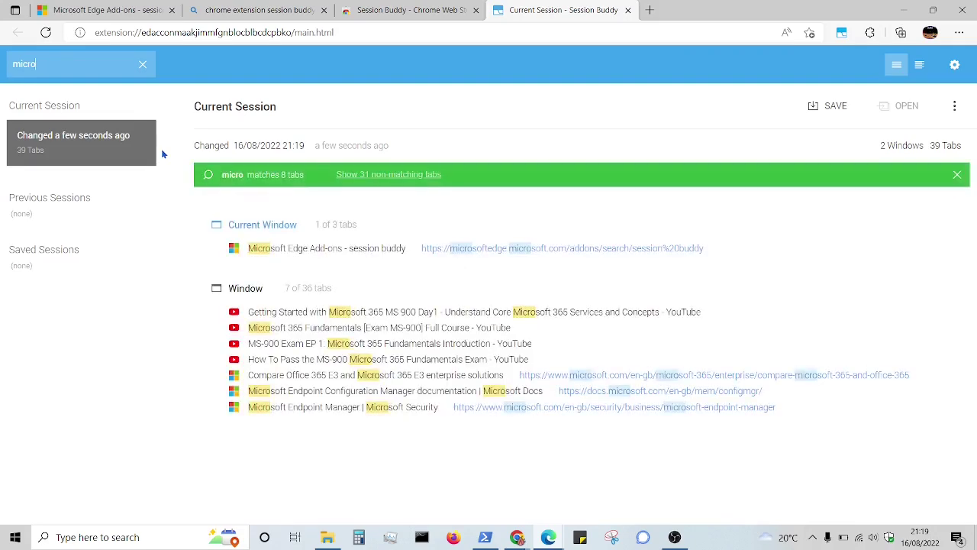
pyautogui.write('softe')
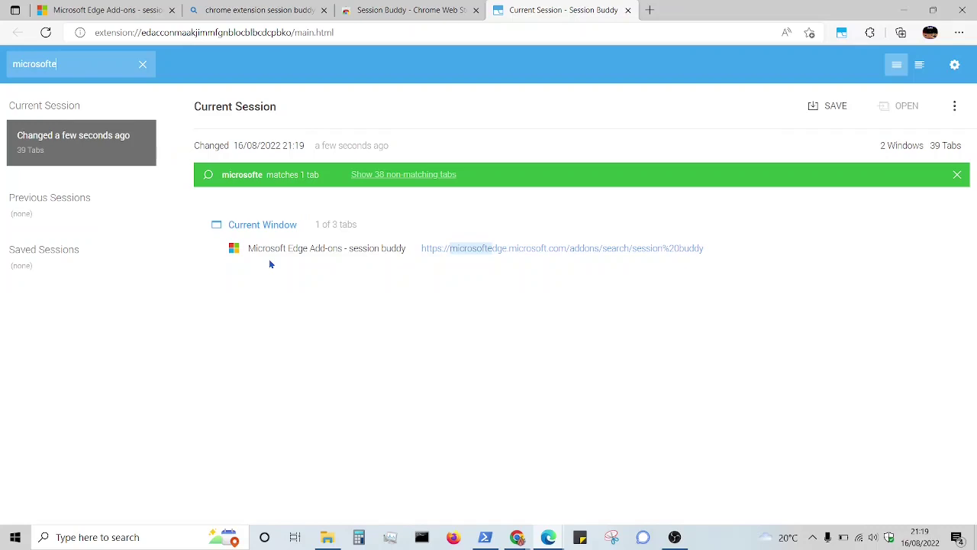
# Step: Switch to the 'Microsoft Edge Add-ons - session buddy' tab from Session Buddy's results
pyautogui.click(364, 250)
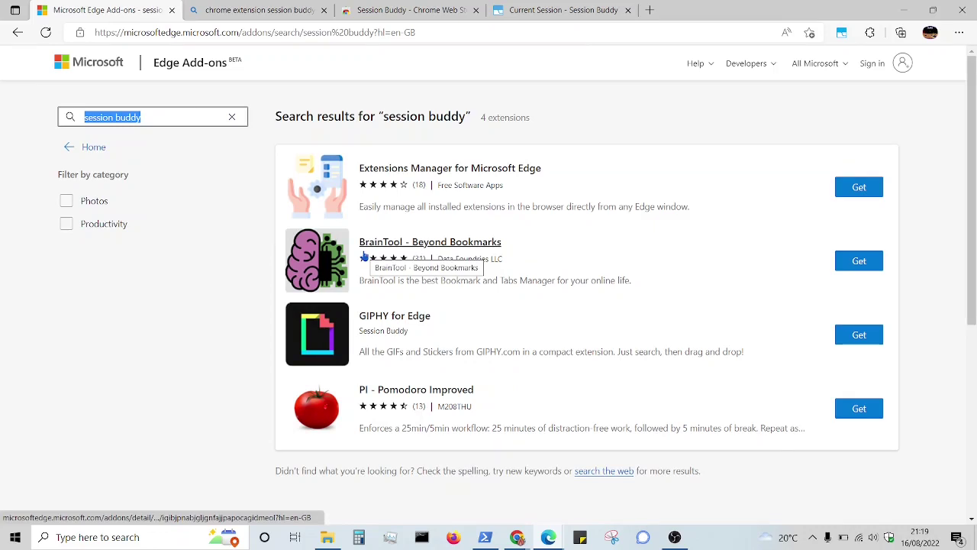